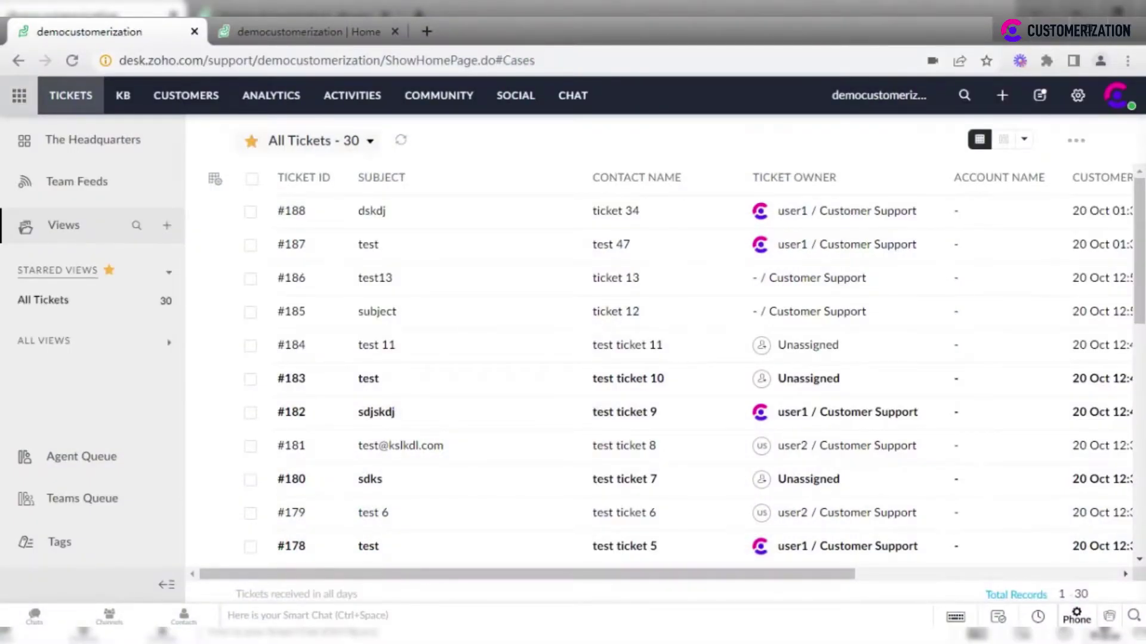
Review the Help Center submit-ticket form, then return to the Zoho Desk ticket list
click(337, 26)
scroll(604, 442, down, 6)
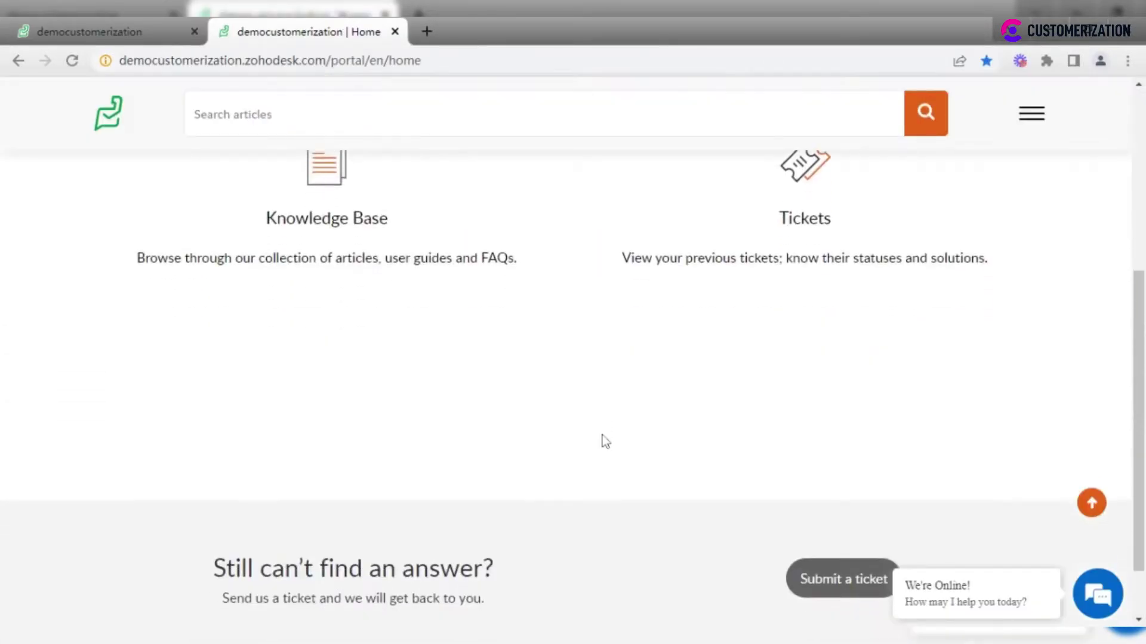
click(840, 514)
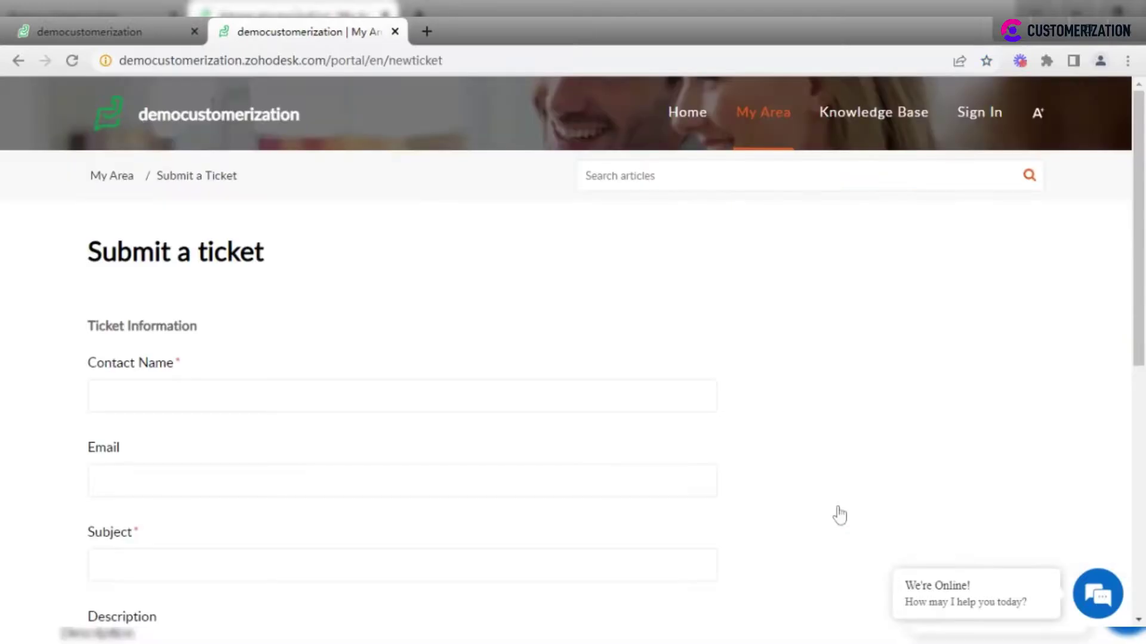
scroll(739, 404, down, 2)
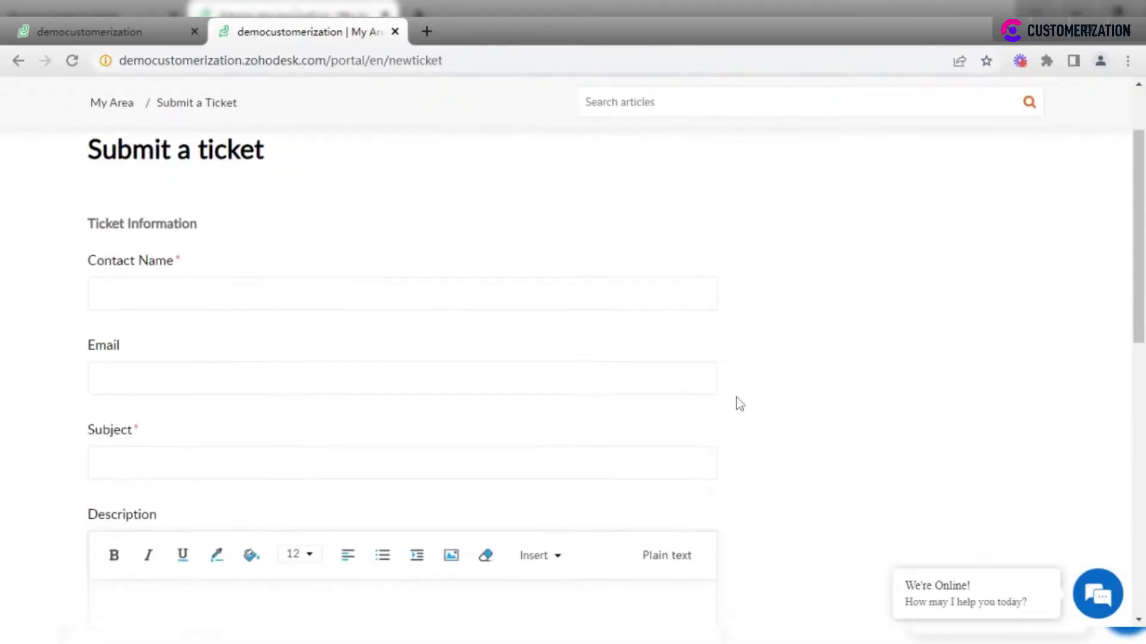
scroll(740, 404, down, 1)
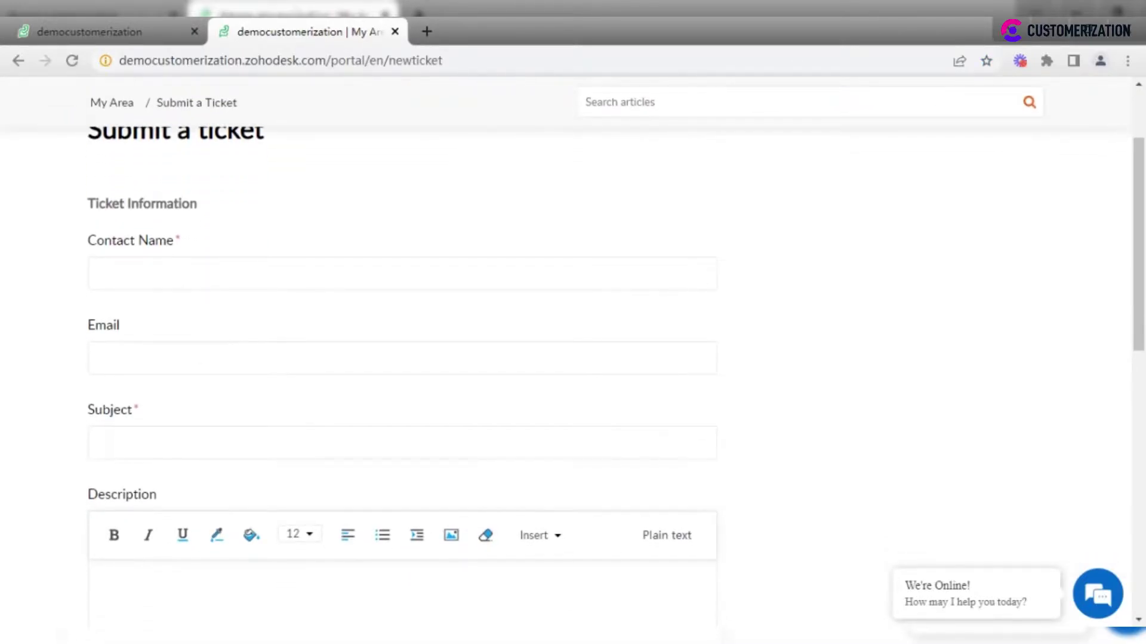
scroll(740, 404, down, 1)
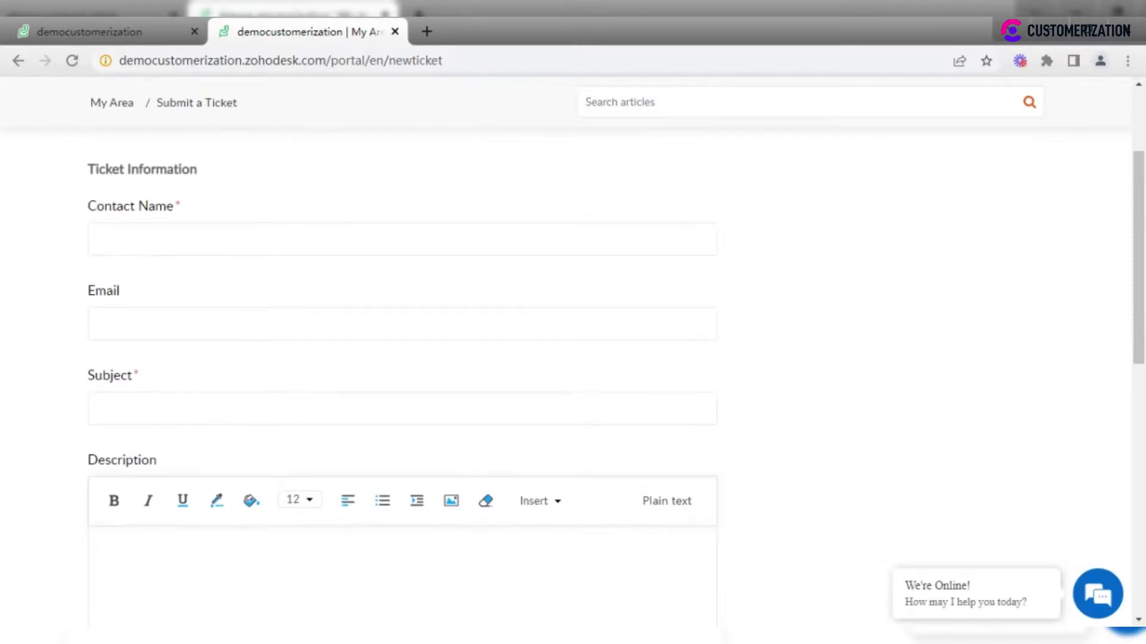
scroll(614, 313, down, 1)
scroll(615, 358, down, 5)
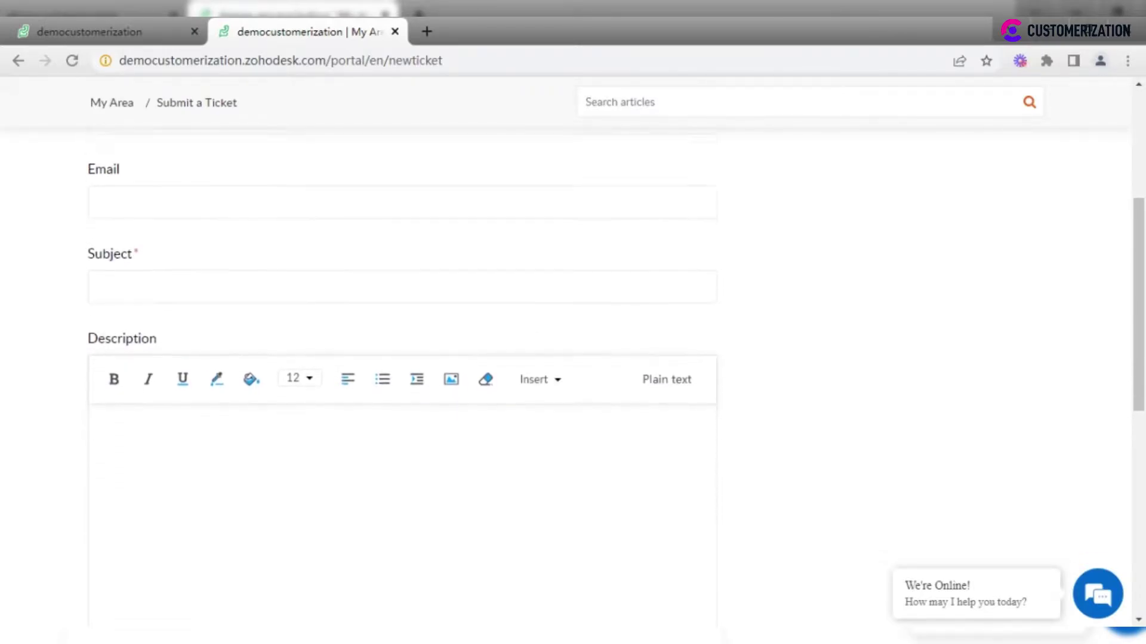
scroll(601, 403, down, 4)
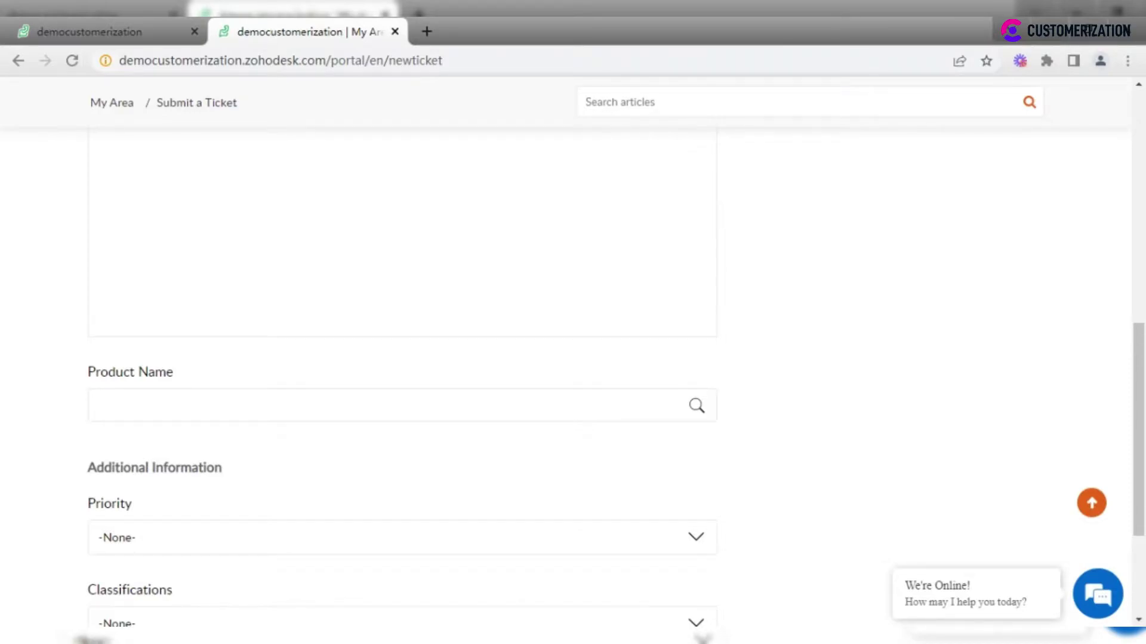
click(135, 36)
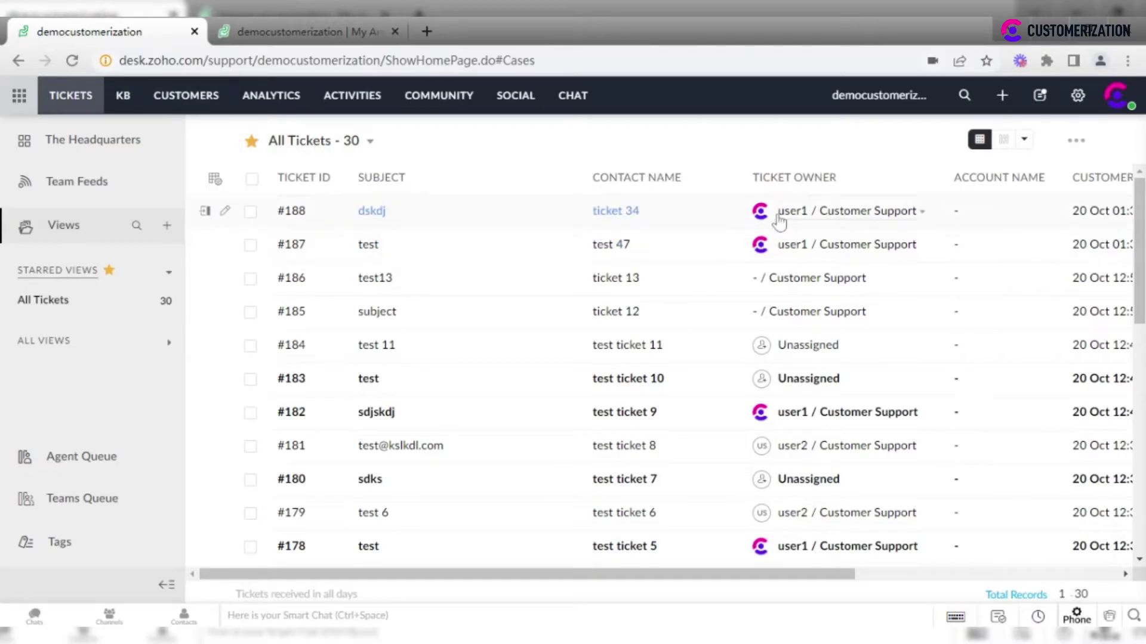
Open the democustomerization layout from Layouts and Fields and bring up the Phone field's options
click(1084, 102)
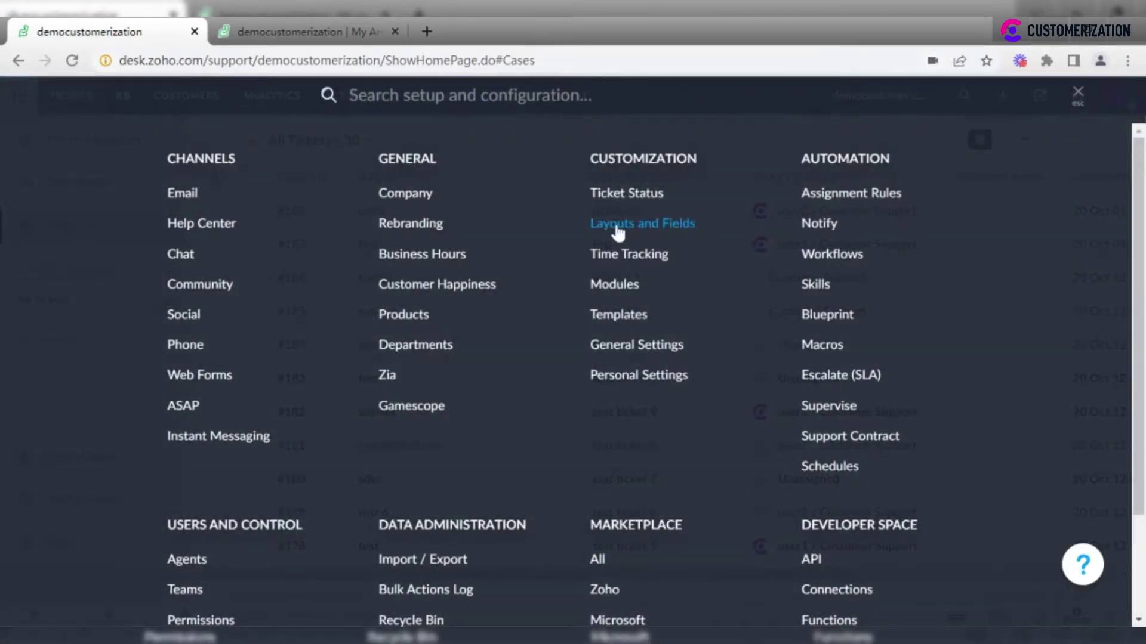
click(618, 231)
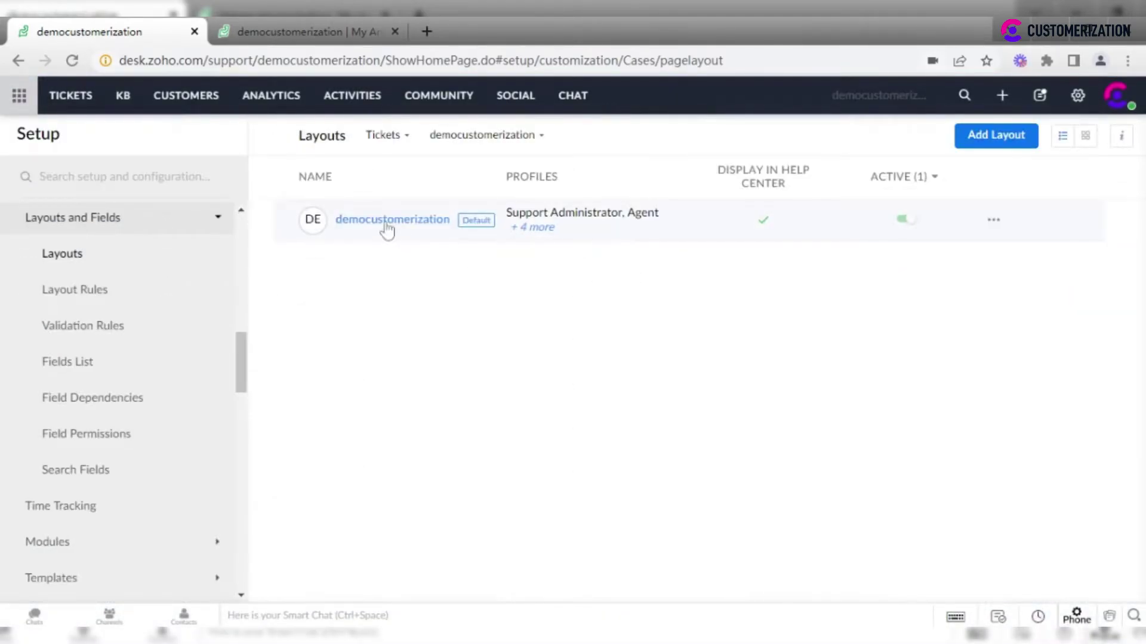
click(386, 231)
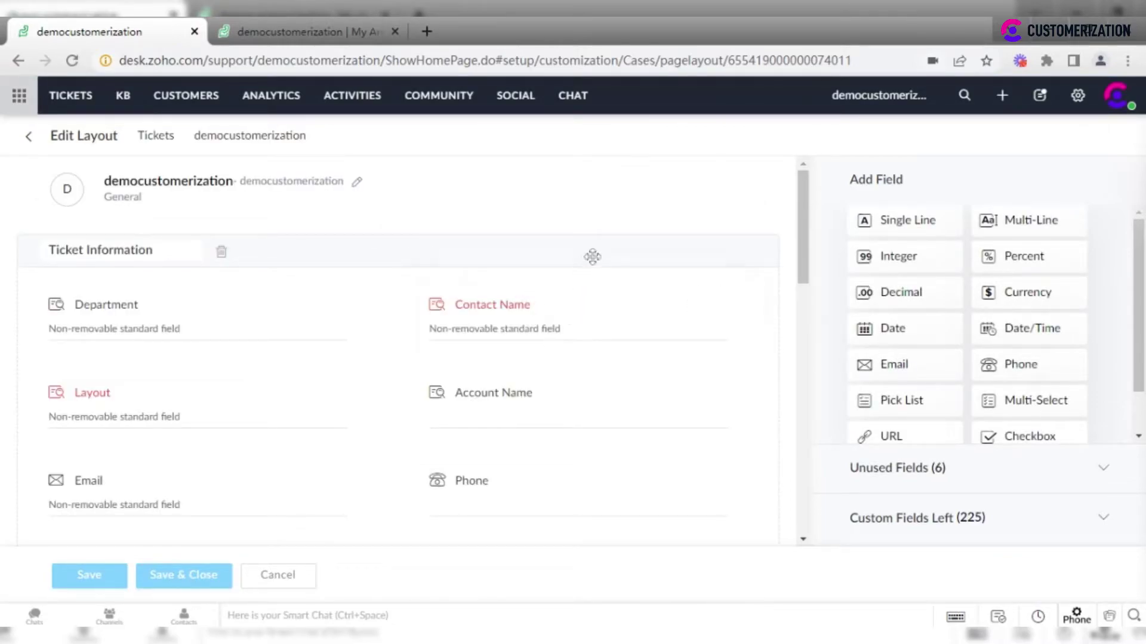
scroll(511, 404, down, 3)
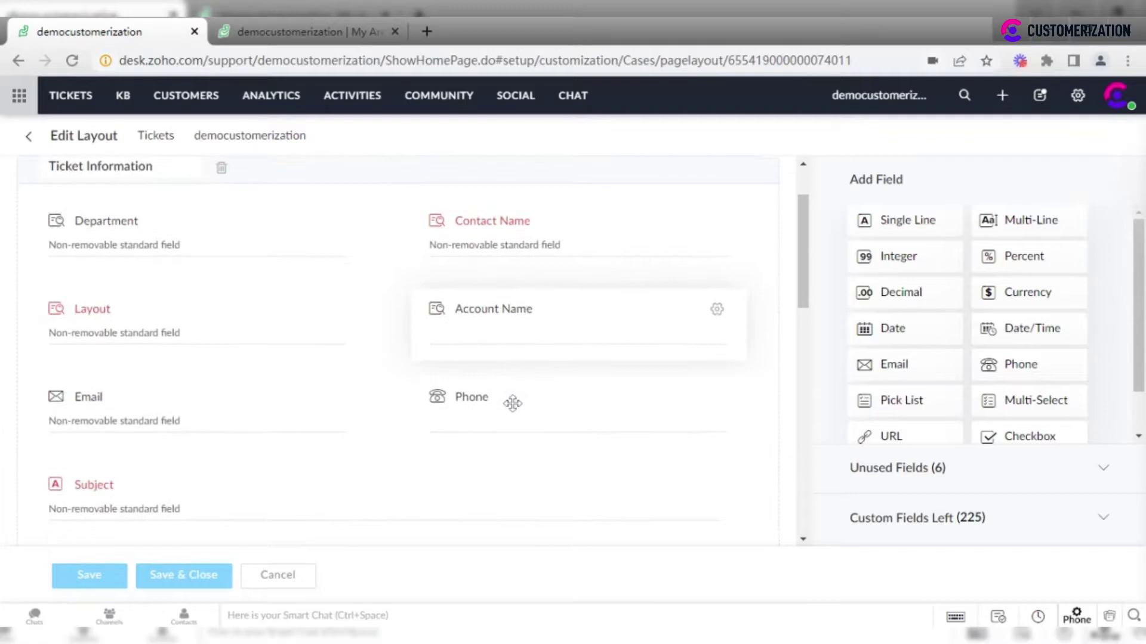
scroll(512, 404, down, 2)
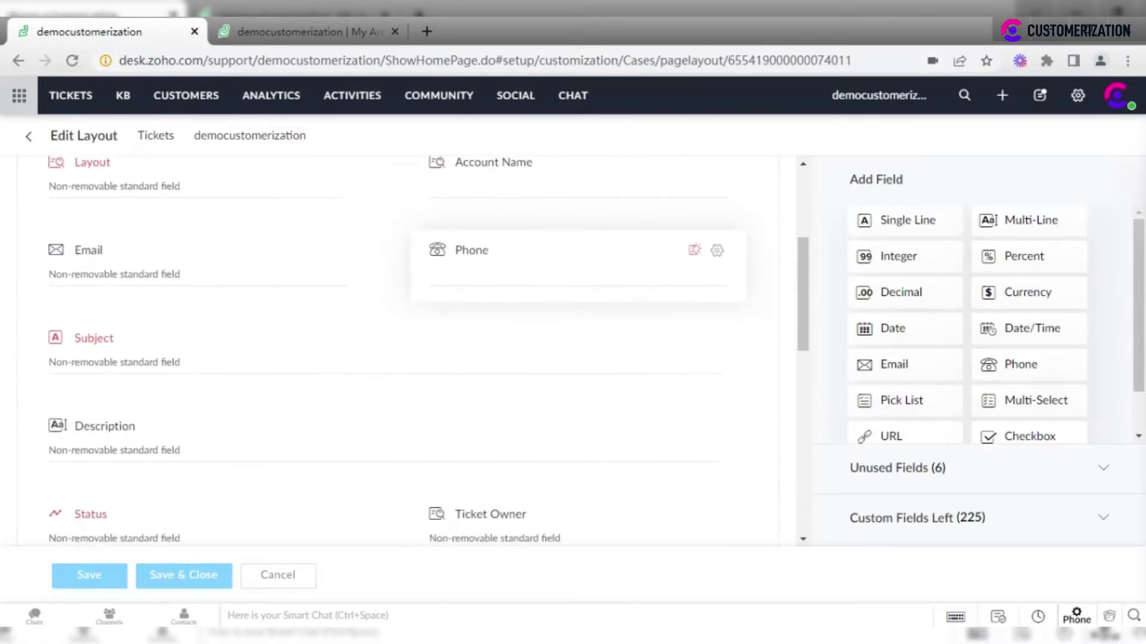
scroll(512, 404, up, 1)
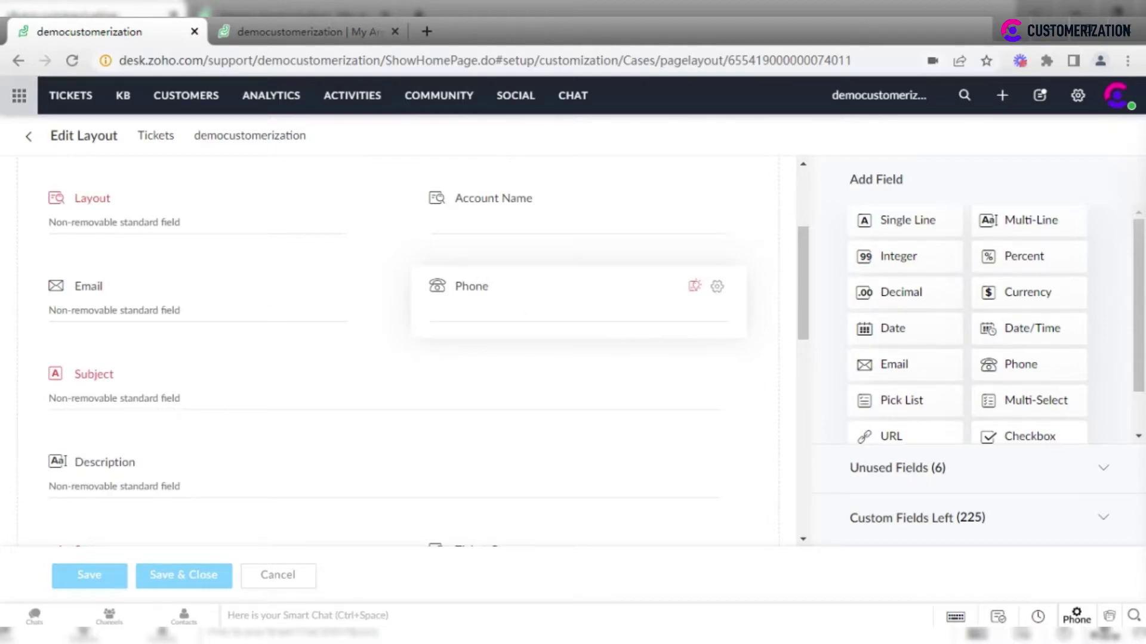
click(717, 287)
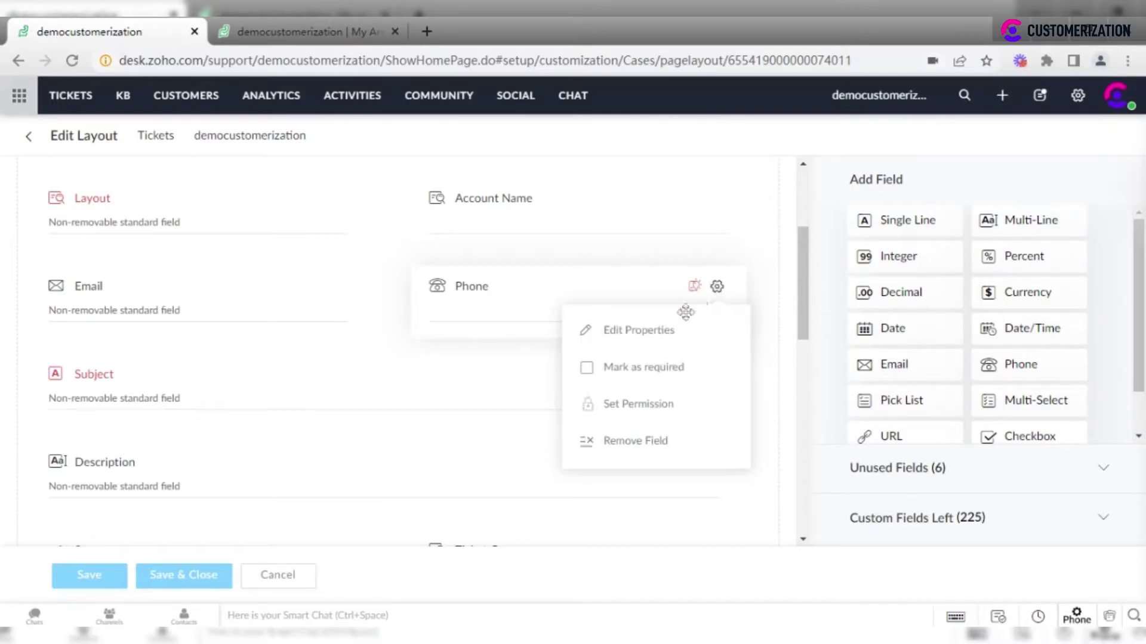
Set the Phone field's Help Center Access Permission to Editable for End Users and update it
click(678, 331)
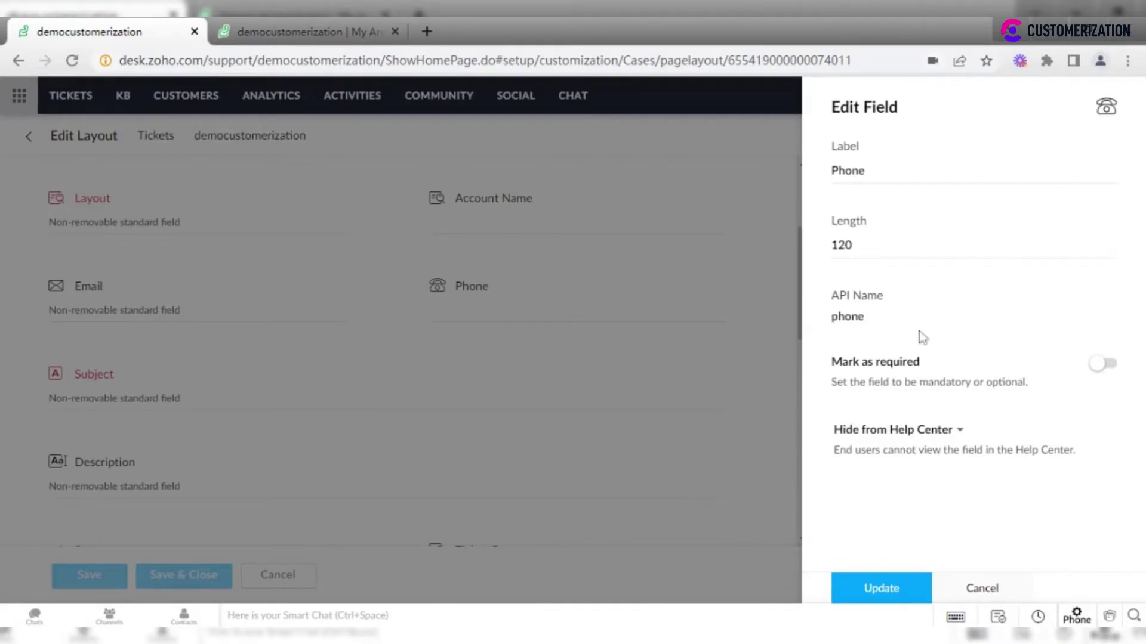
click(946, 438)
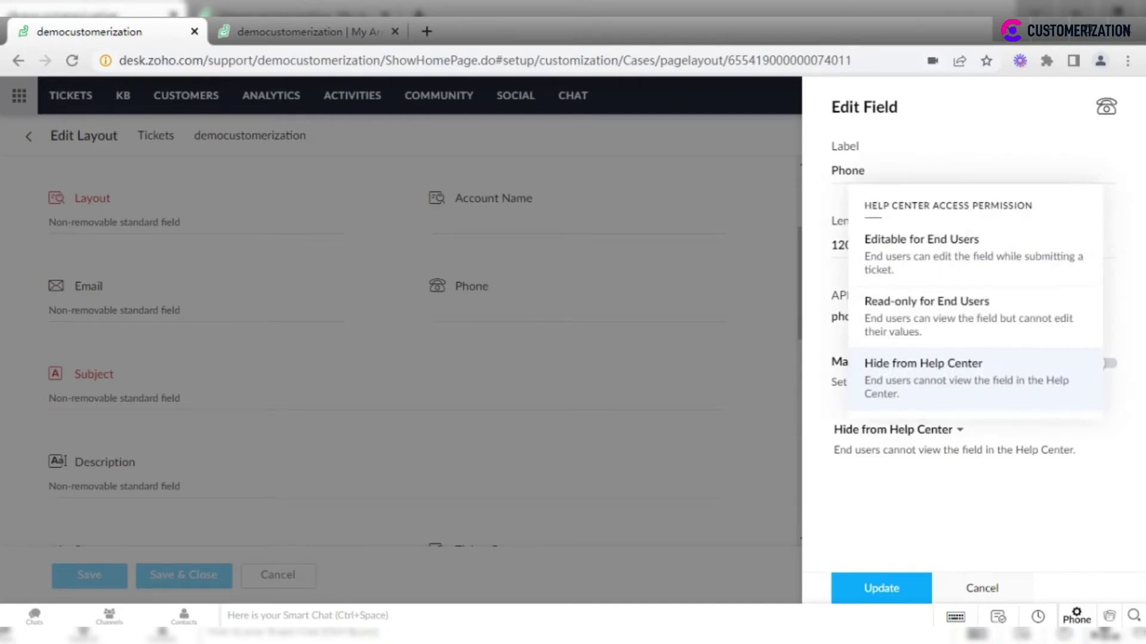
click(963, 272)
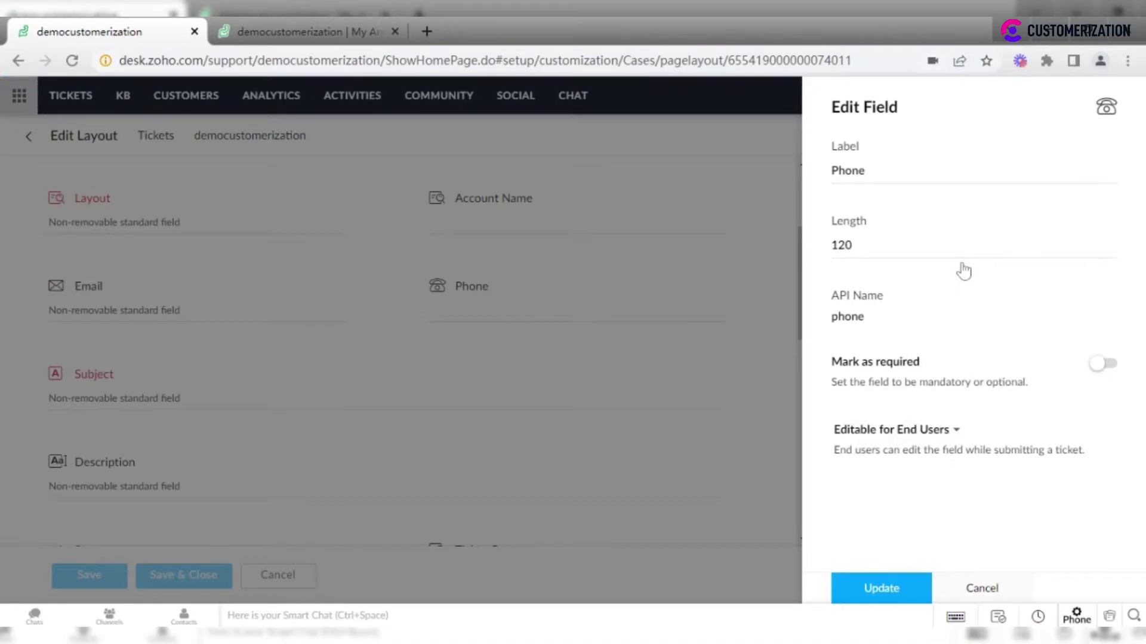
click(881, 588)
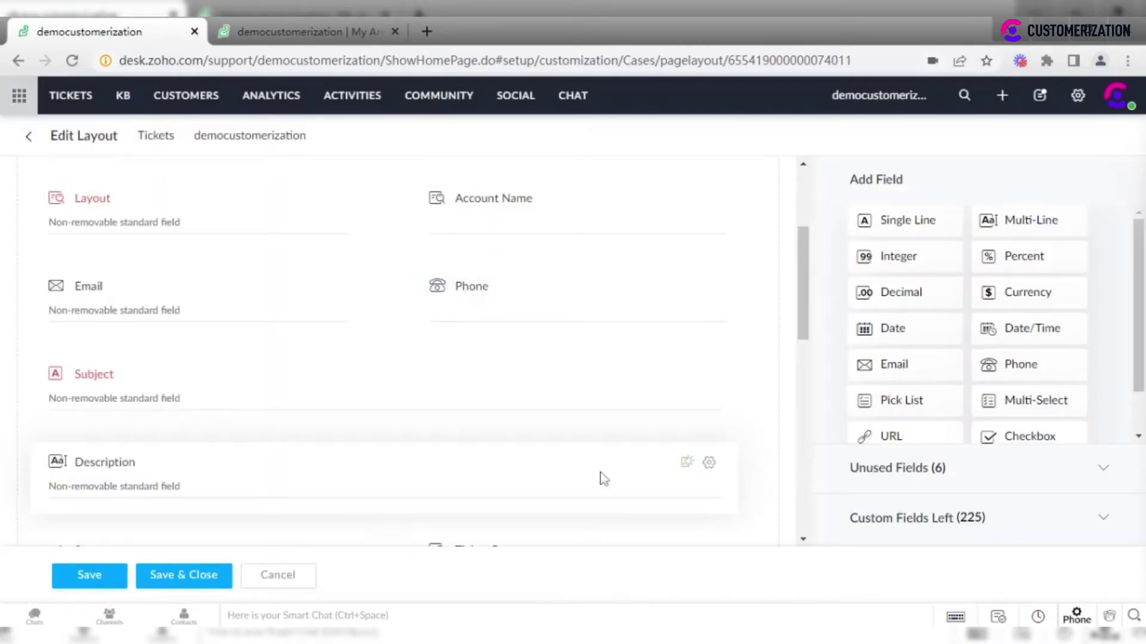
Reload the portal's Submit a Ticket page and scroll to the Phone field below Email
key(ctrl+Tab)
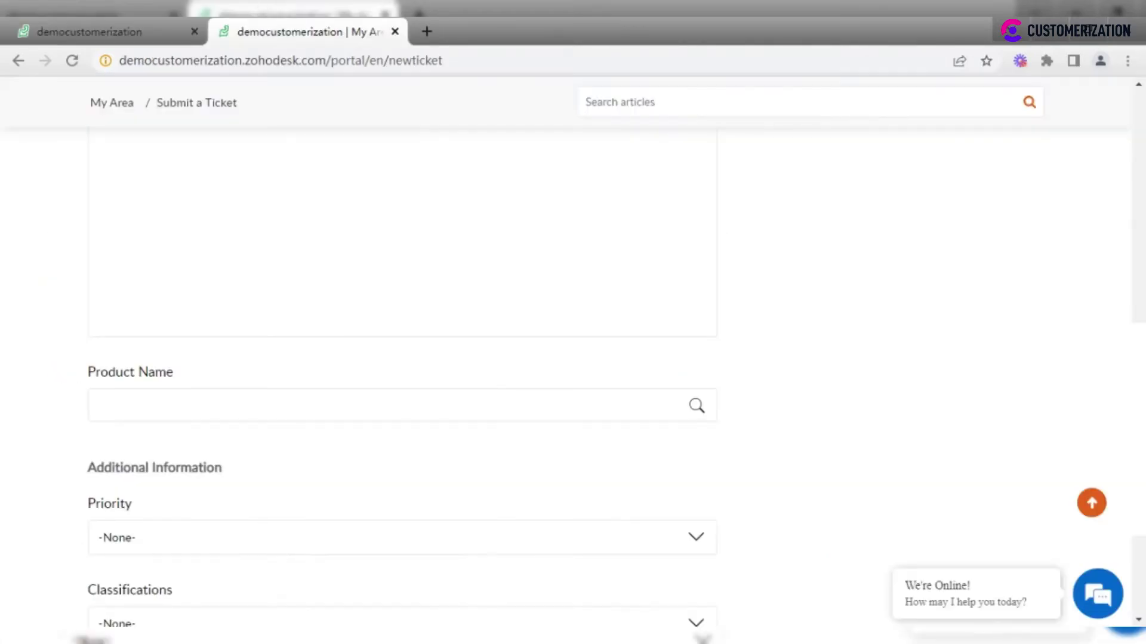
click(80, 64)
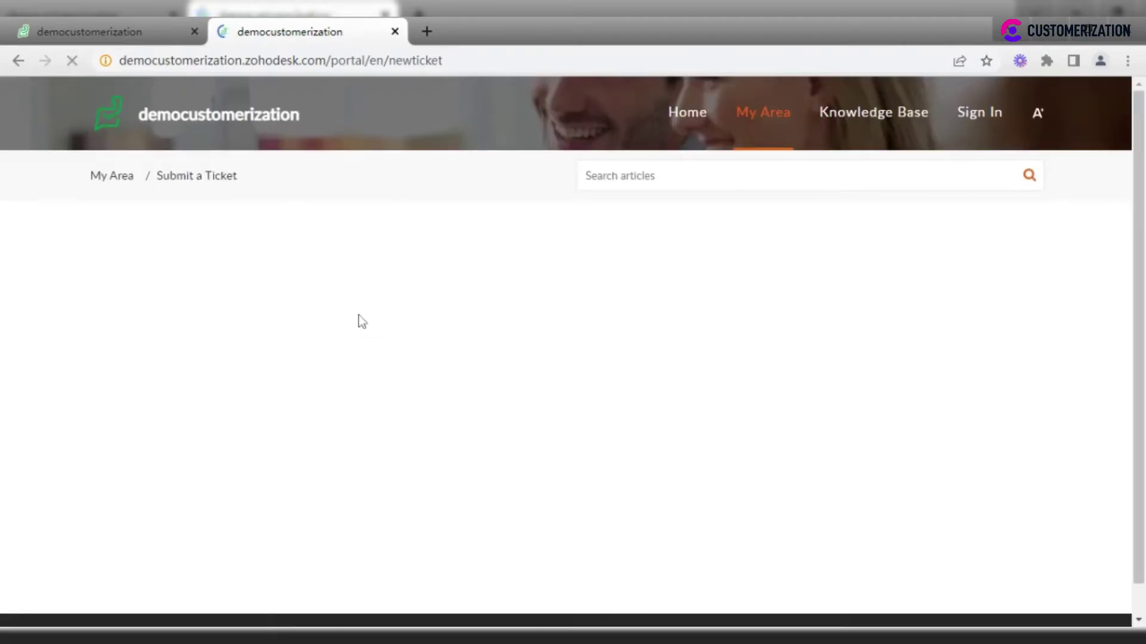
scroll(361, 321, down, 3)
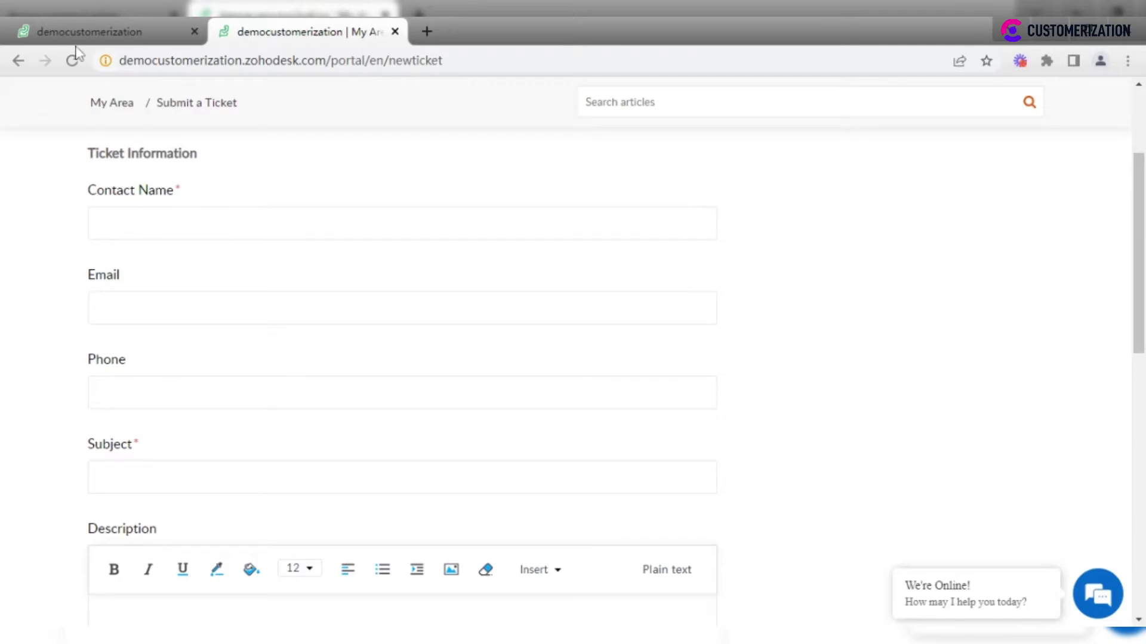
Drop a required Date field, Date 2, above Subject and save the ticket layout
click(113, 31)
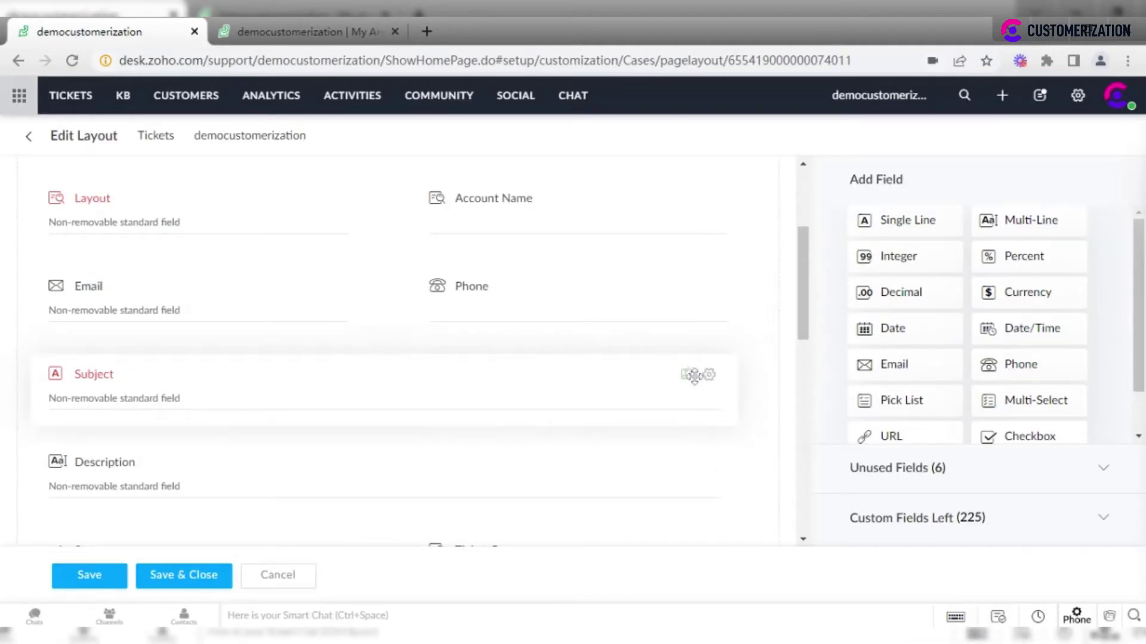
drag(903, 335, 396, 410)
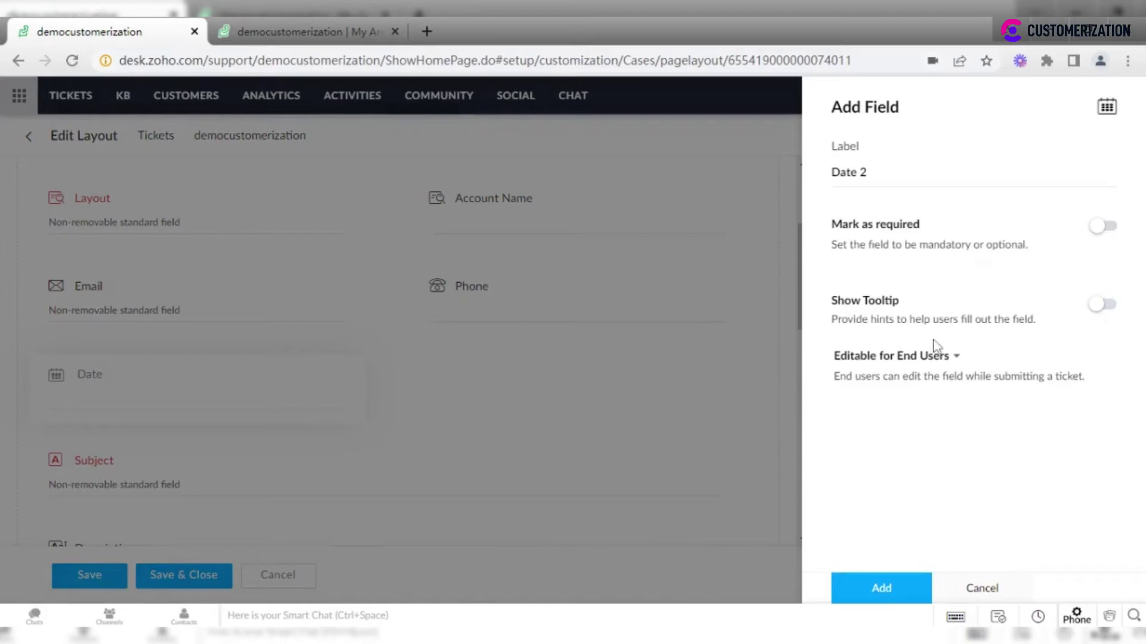
click(1105, 229)
click(882, 587)
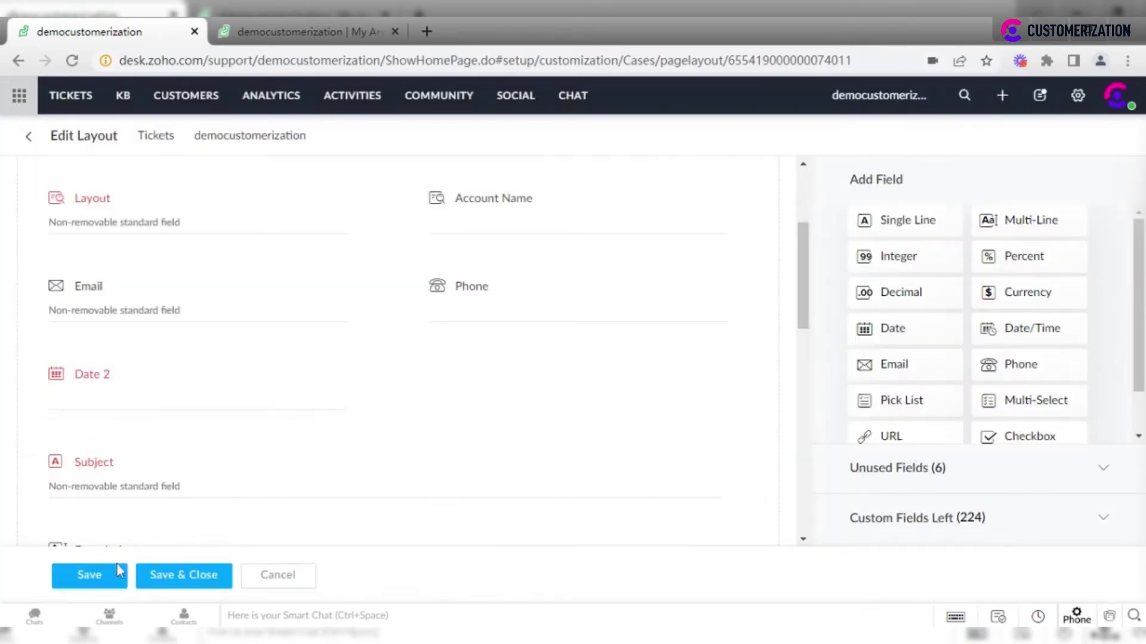
click(103, 576)
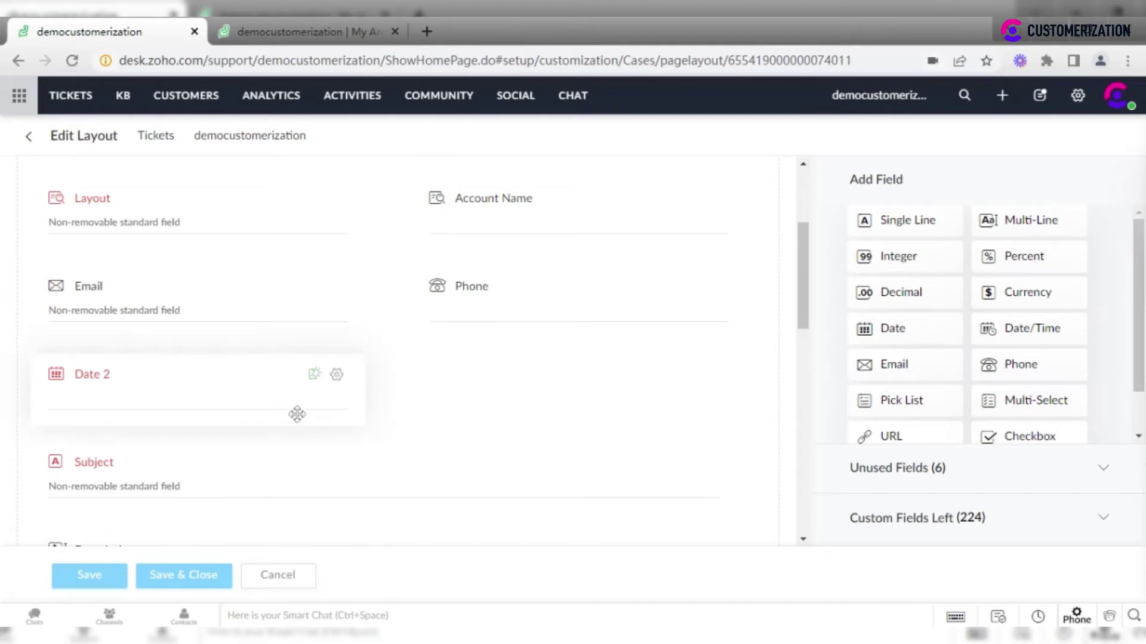
Uncheck Mark as required on Date 2, then remove Date 2 from the layout
click(337, 375)
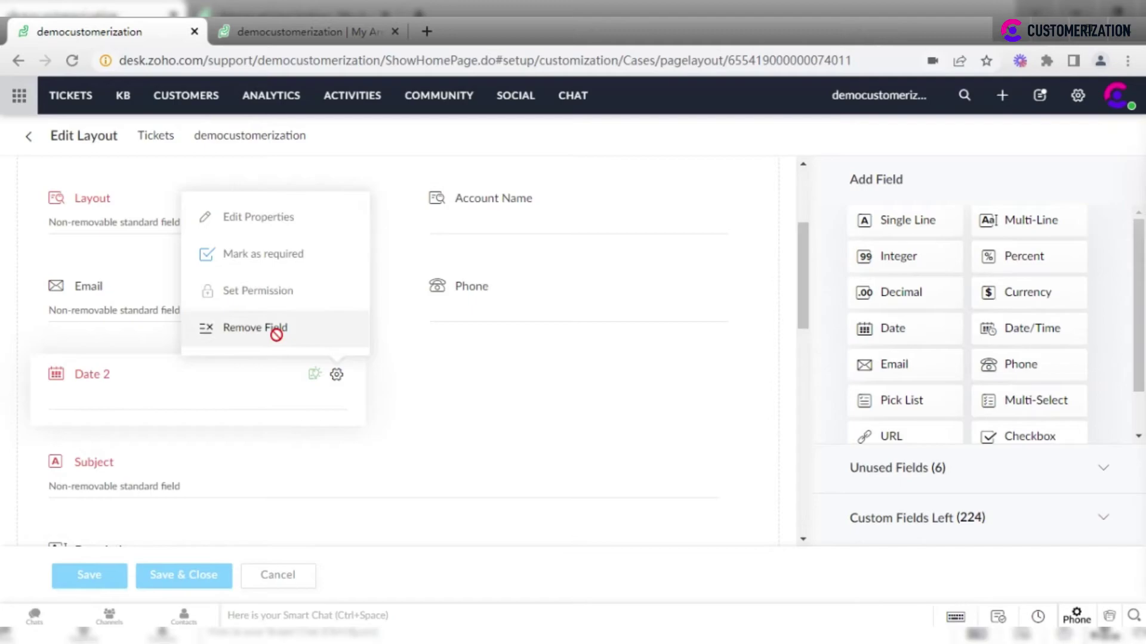
click(207, 256)
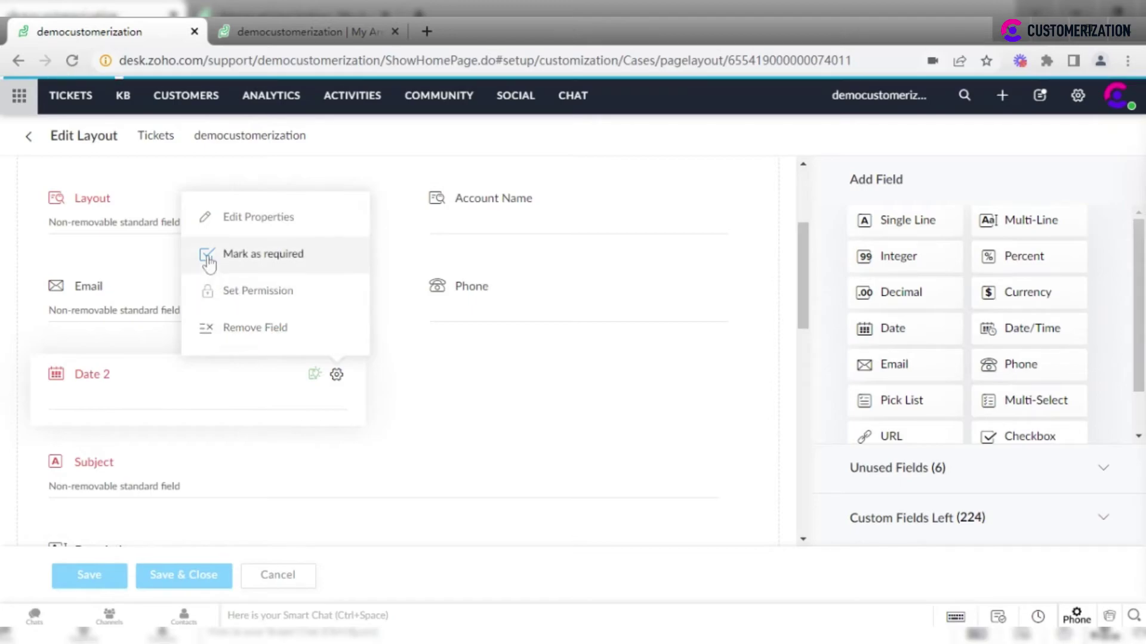
click(260, 340)
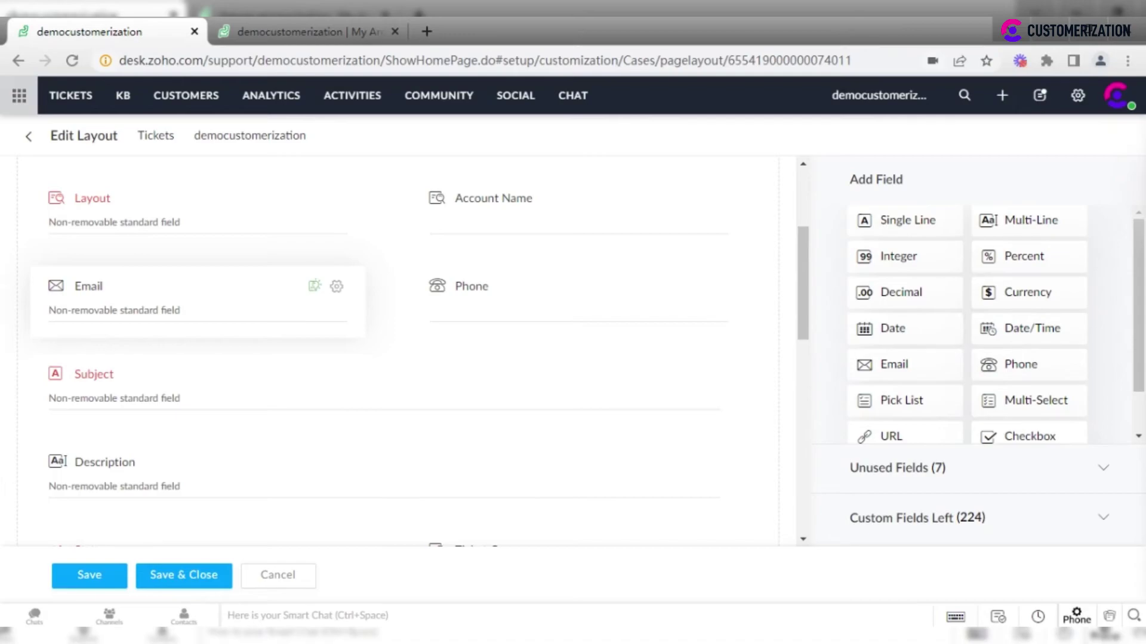
Scroll up to Ticket Information and open the Contact Name field's gear options
scroll(394, 352, up, 3)
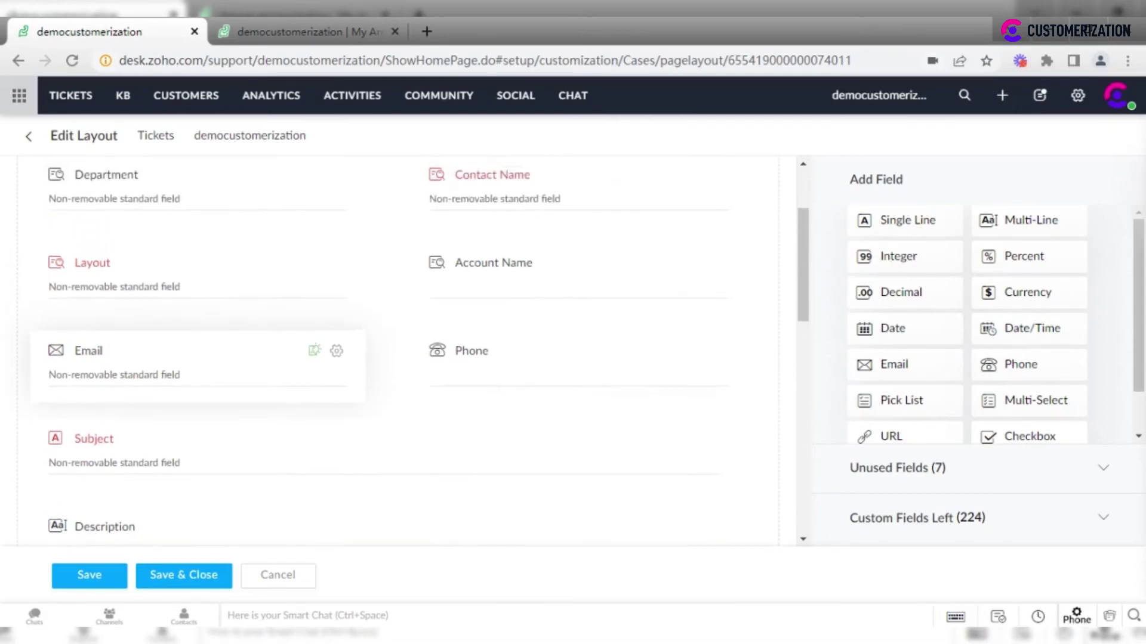
scroll(238, 442, up, 1)
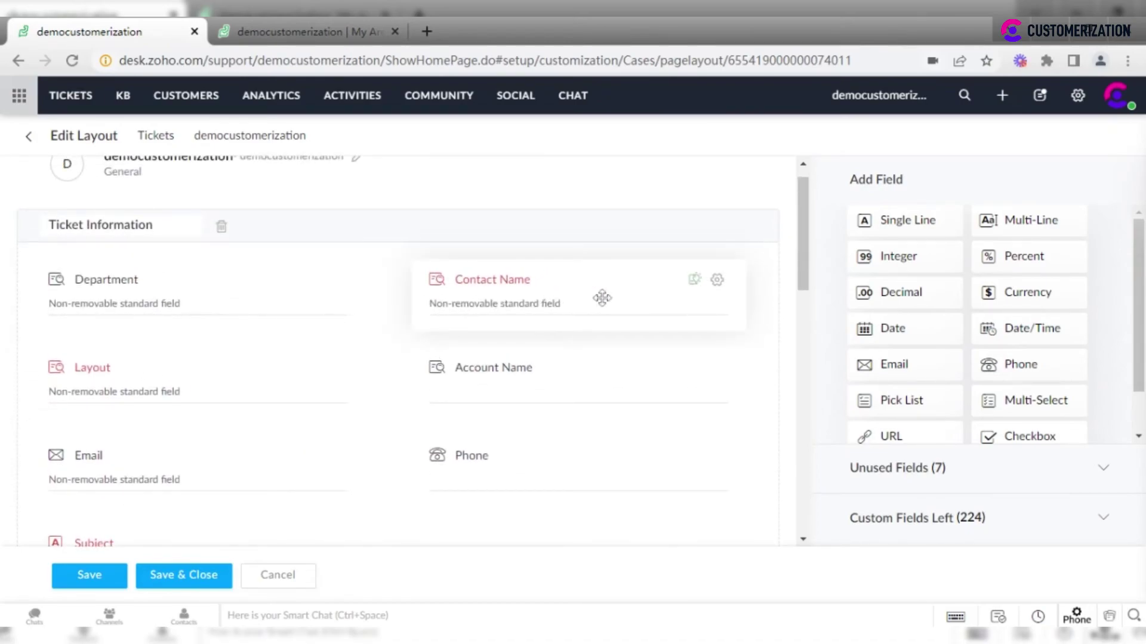
click(717, 280)
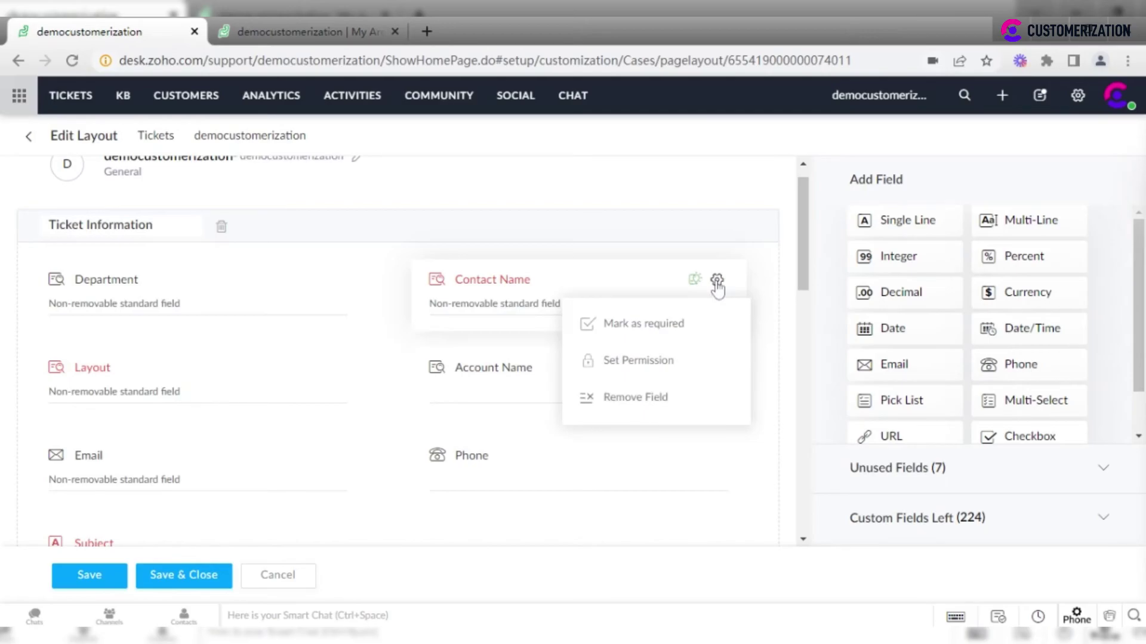